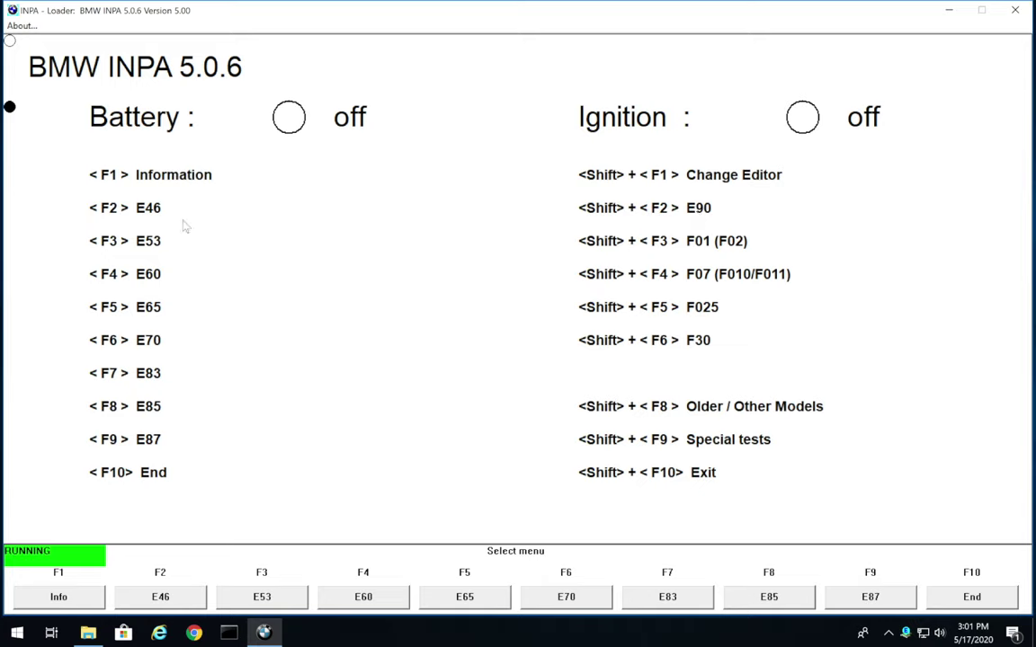
- Bring up the E46 script selection and list its Engine scripts
key(shift)
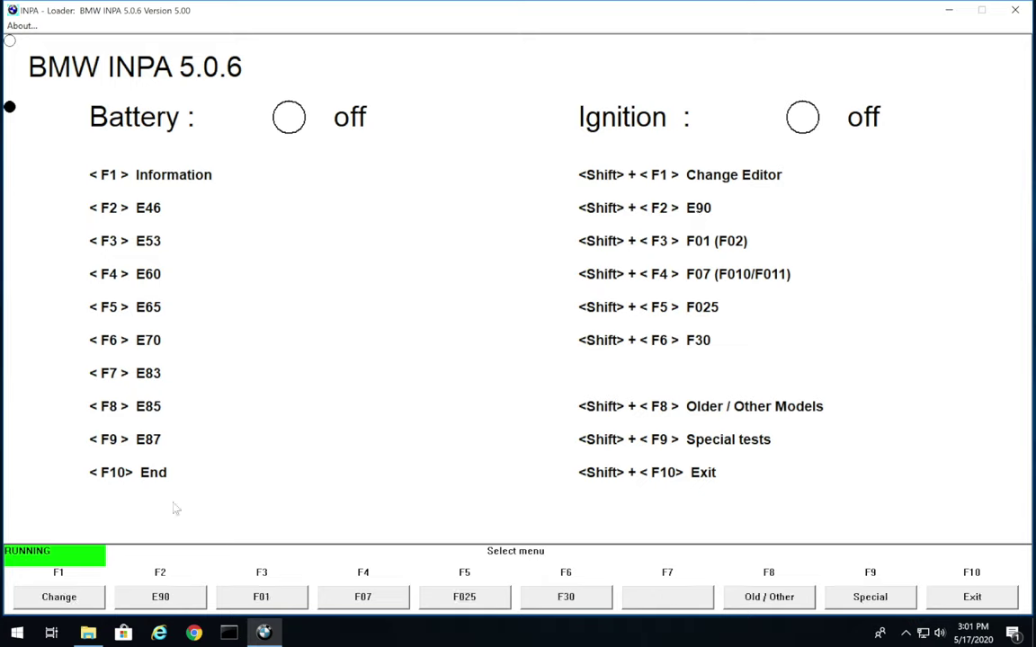
click(162, 598)
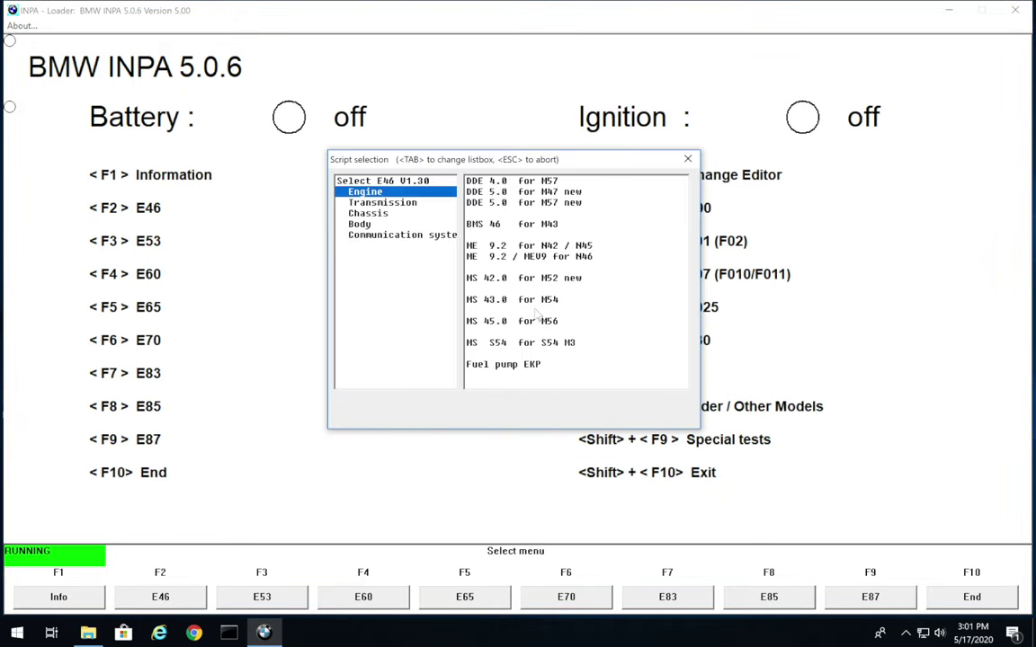
click(503, 299)
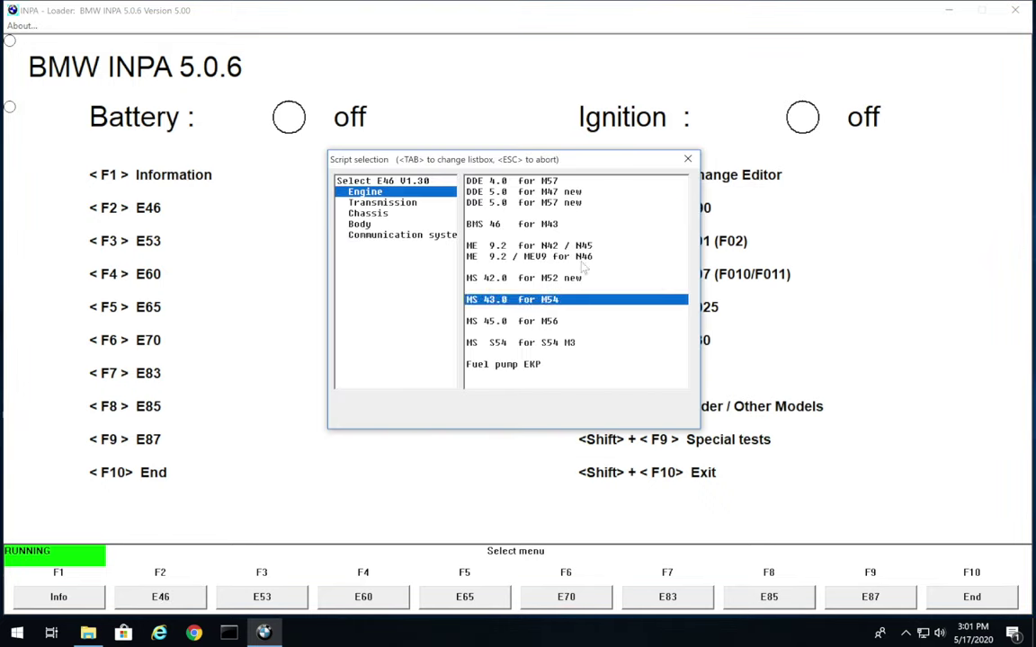
click(688, 160)
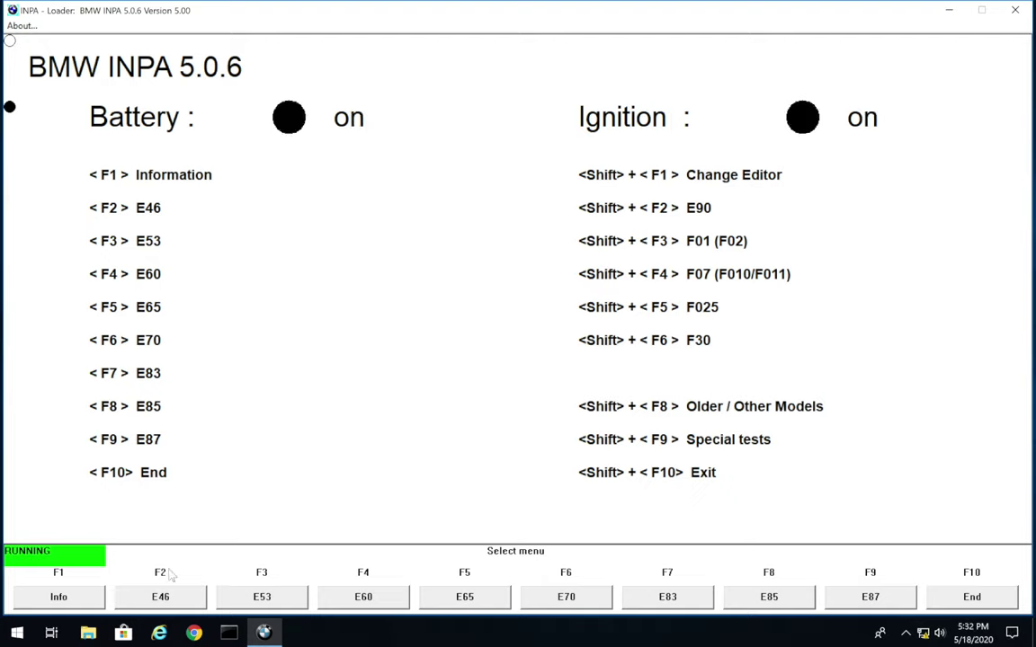
click(165, 604)
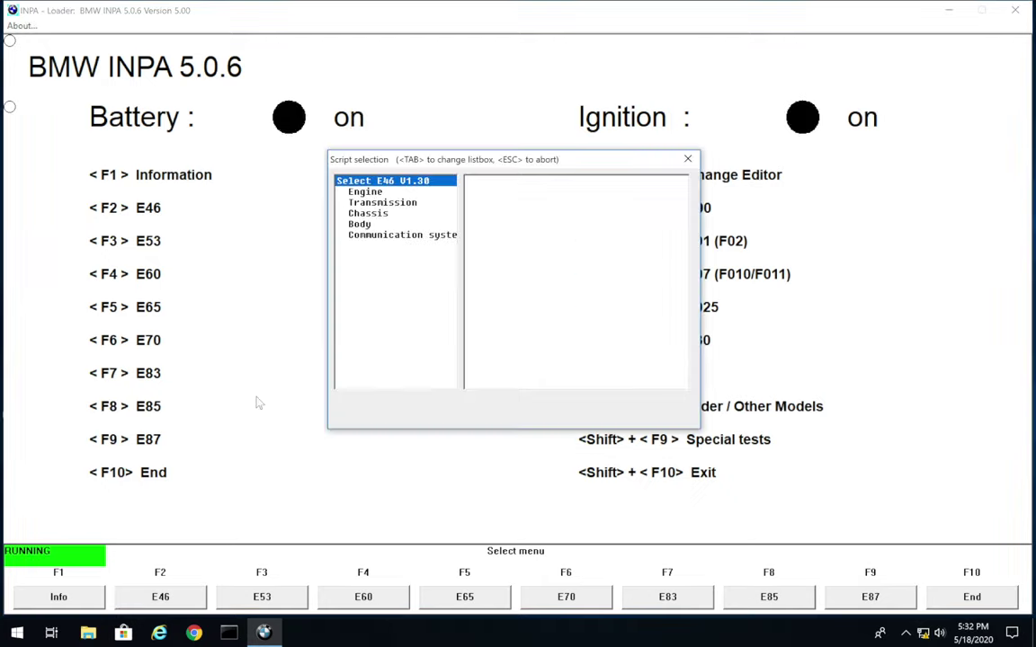
click(363, 192)
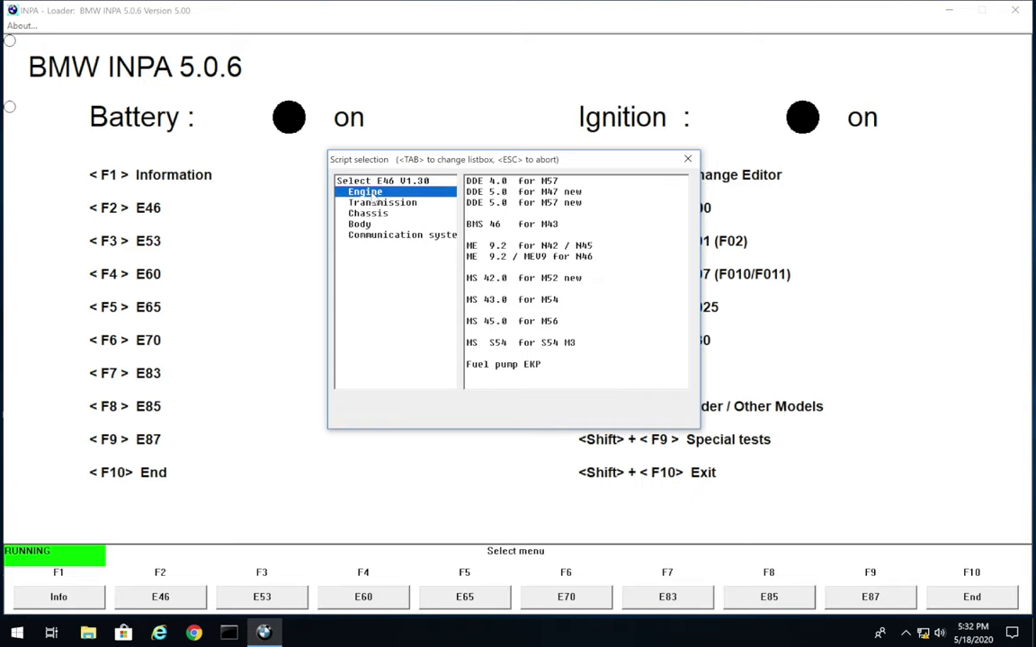
- Load the MS 43.0 for M54 script, accept the version warning, and show its Error memory options
double_click(523, 301)
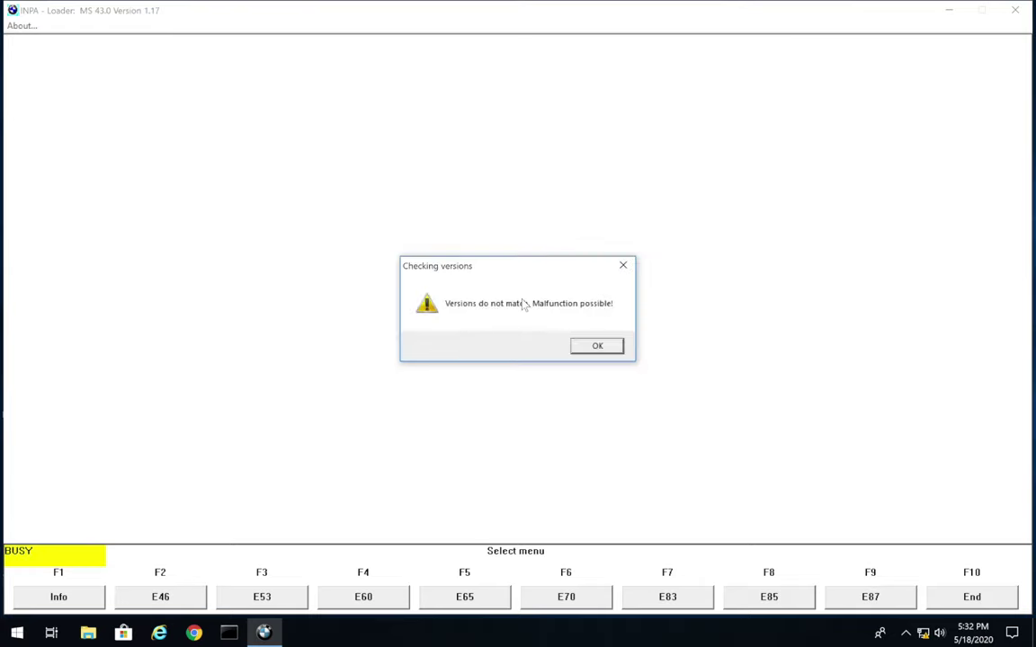
click(596, 347)
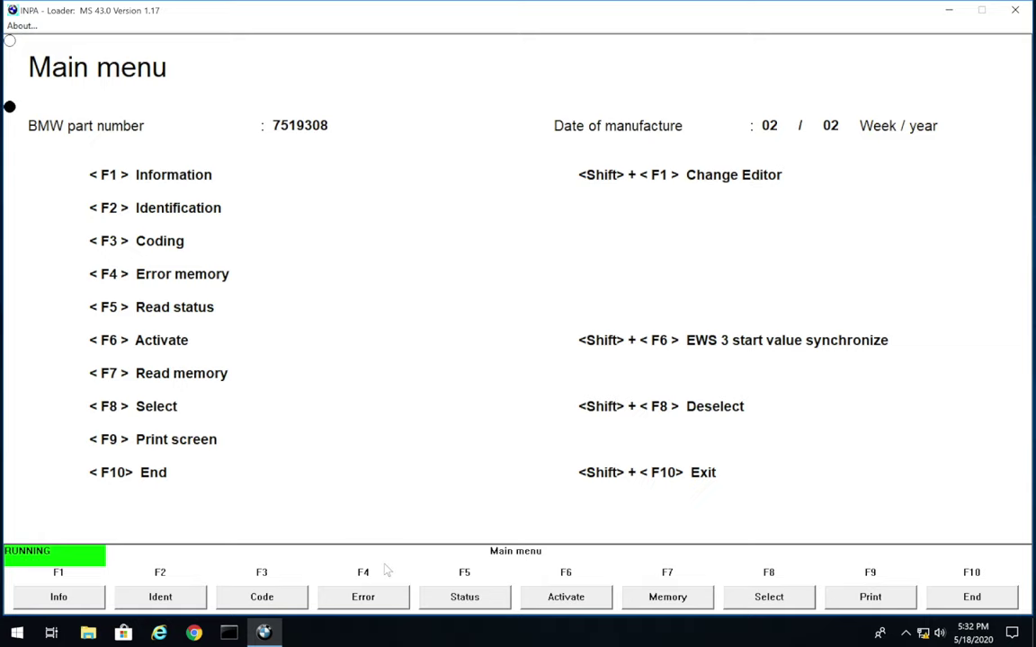
click(364, 597)
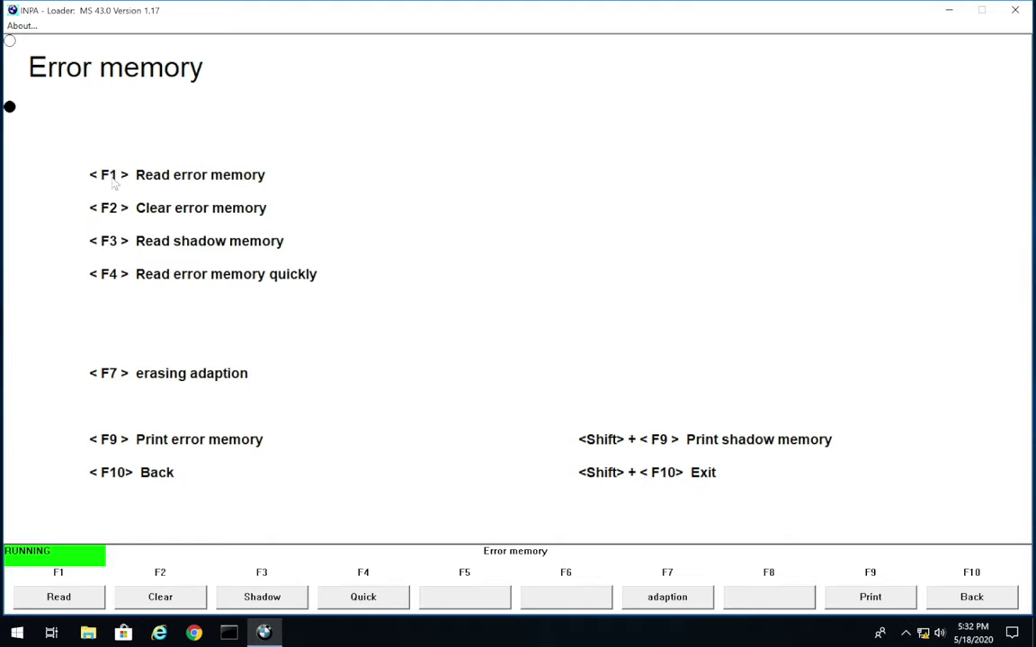
- Read the four engine faults, clear them, check shadow memory, clear again, and return to the main menu
click(80, 602)
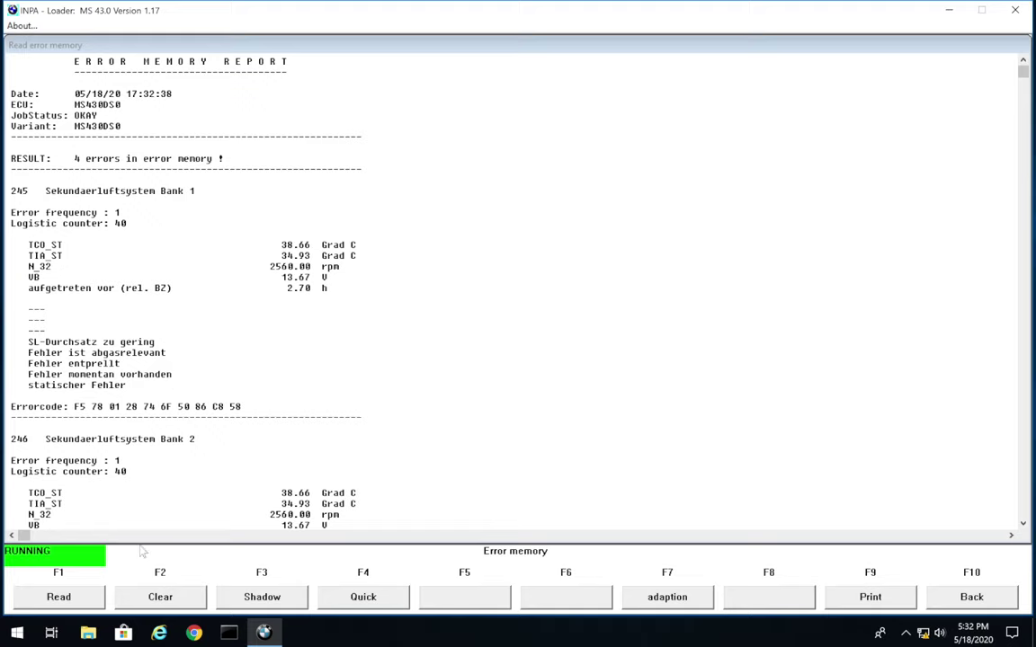
click(161, 599)
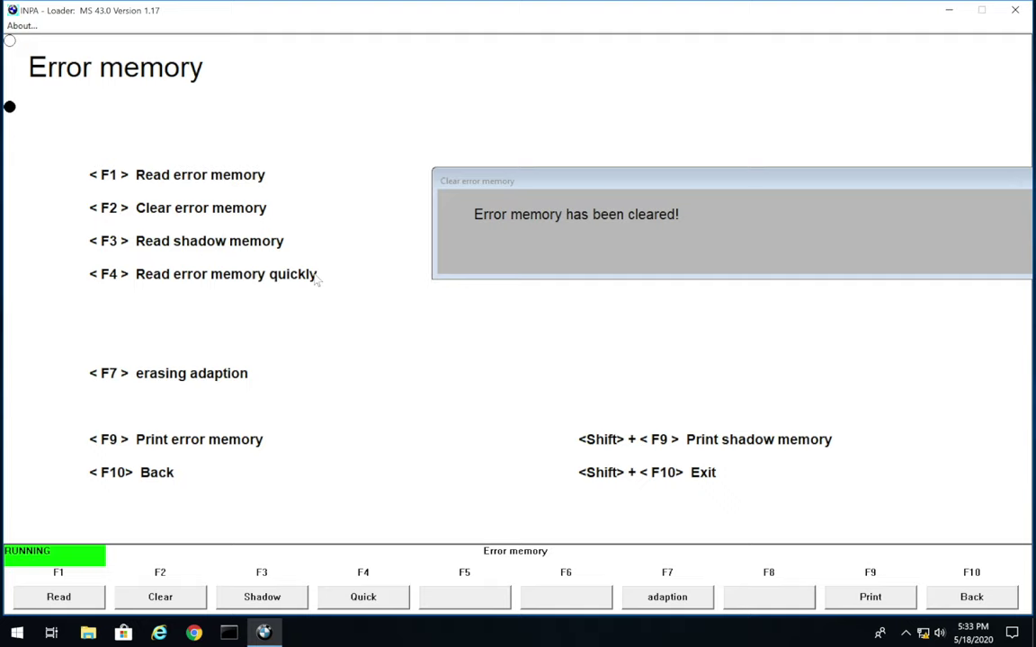
click(270, 597)
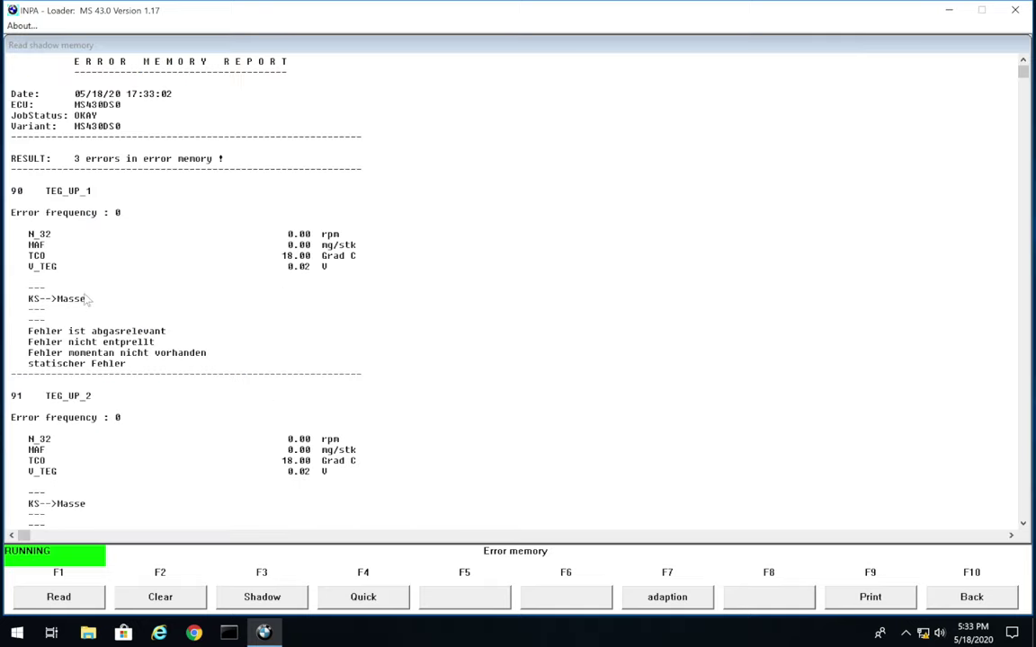
click(160, 599)
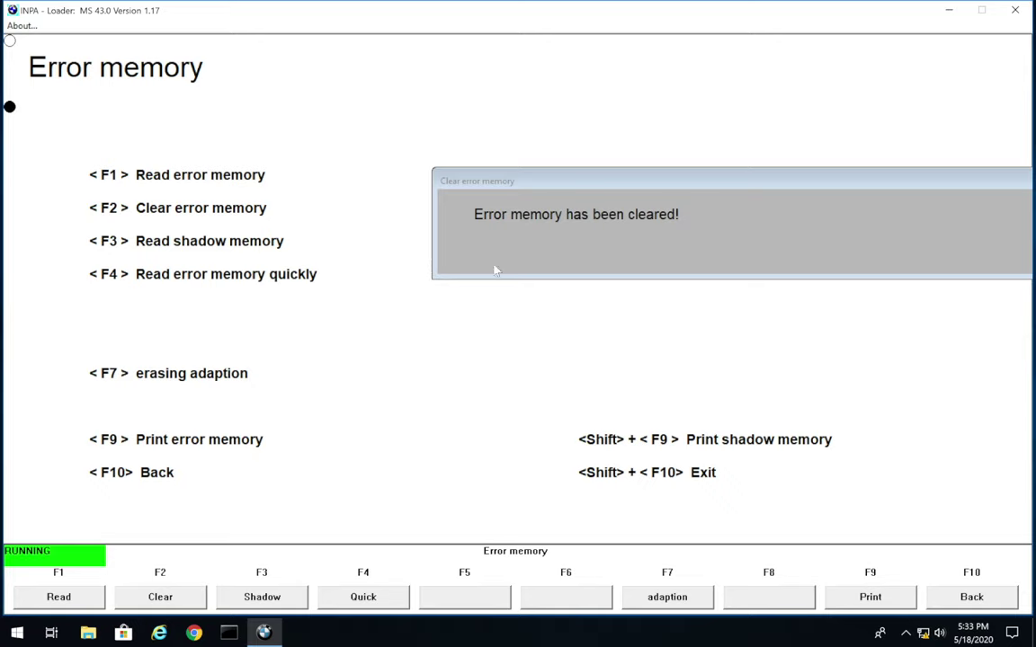
key(F10)
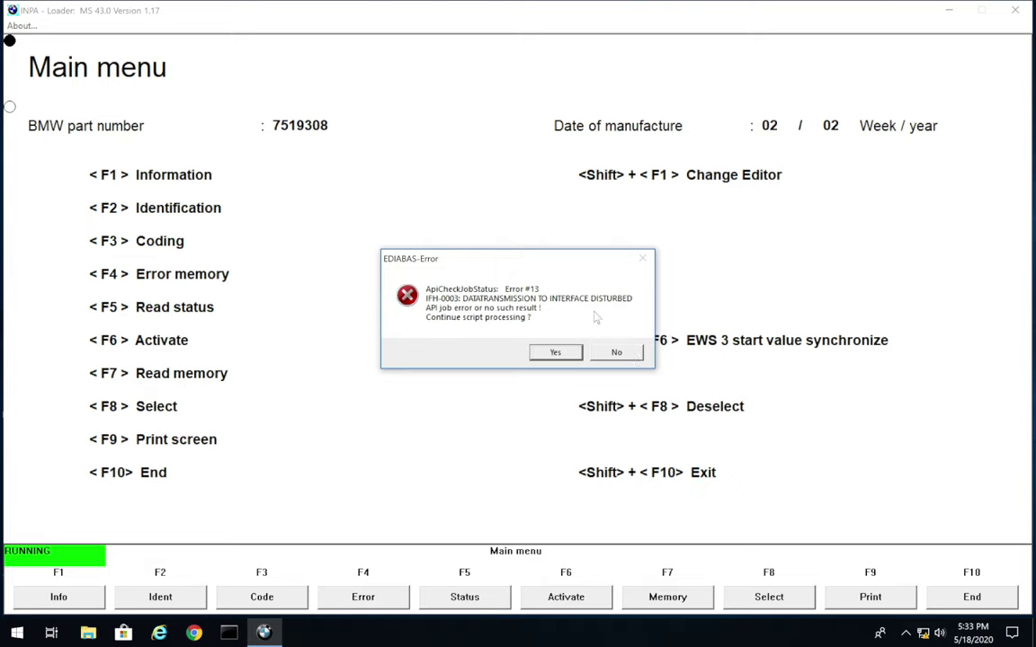
- Decline the EDIABAS interface error, exit INPA with Shift+F10, and launch NCS Expert
click(615, 354)
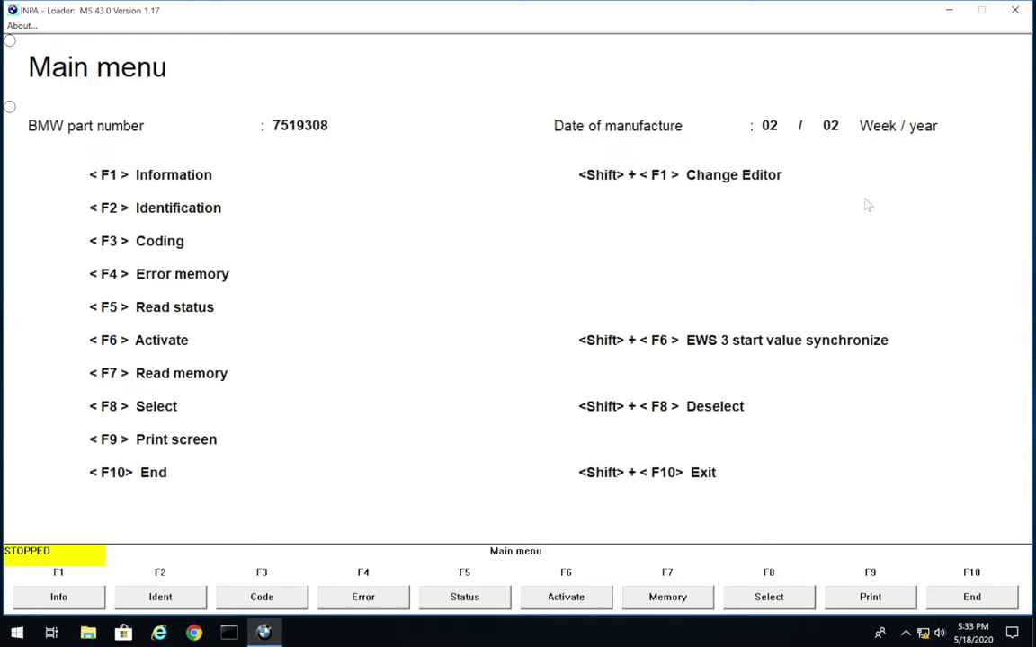
key(shift+F10)
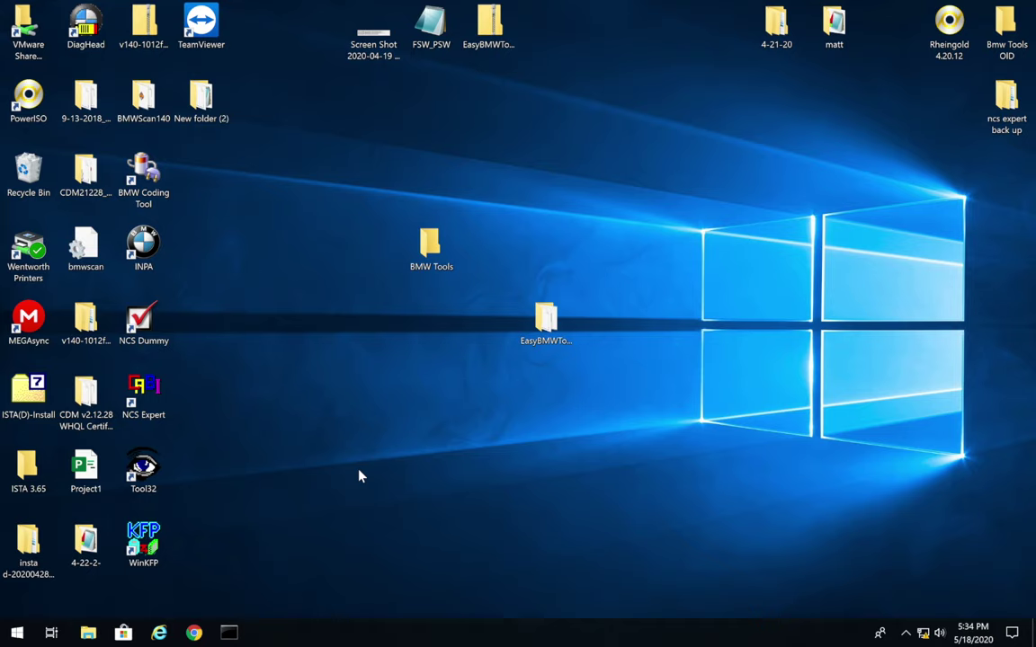
double_click(155, 387)
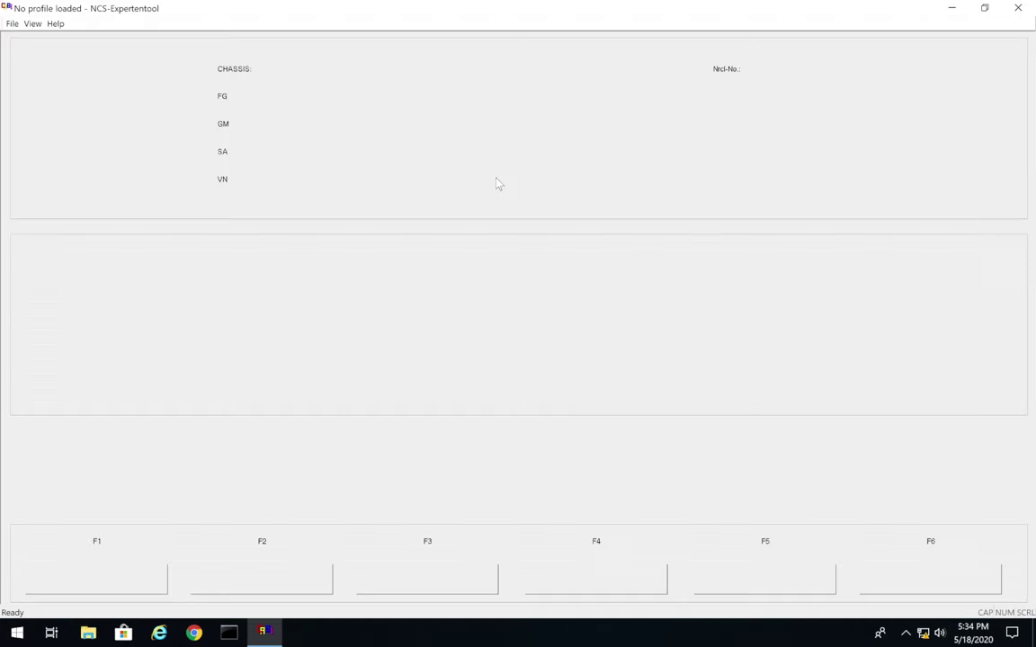
- Load Revtor's NCS Expert Profile from the File menu
click(12, 24)
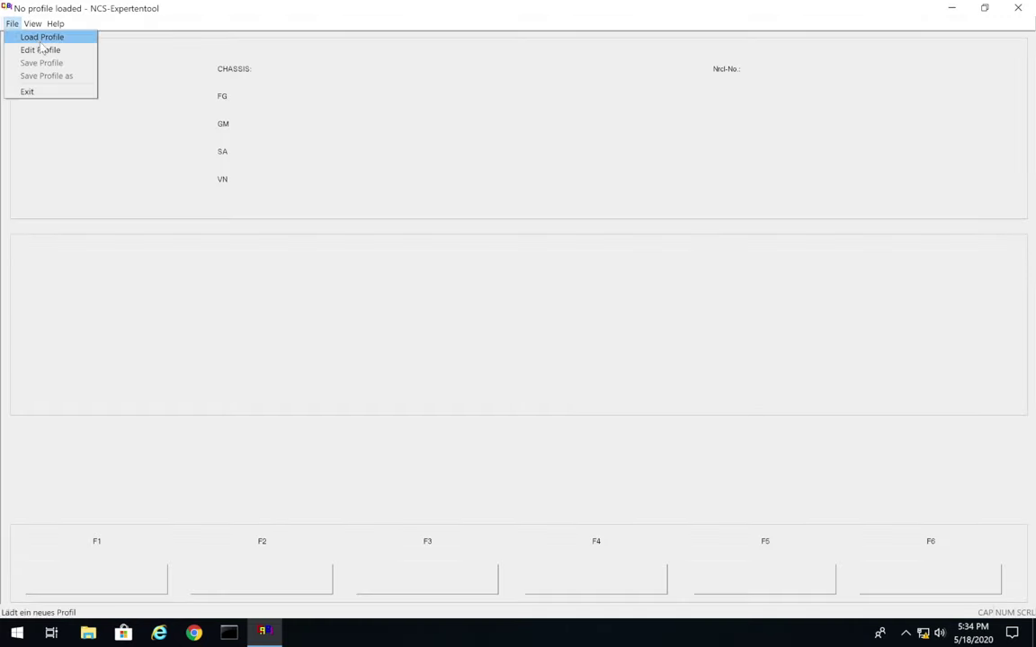
click(39, 39)
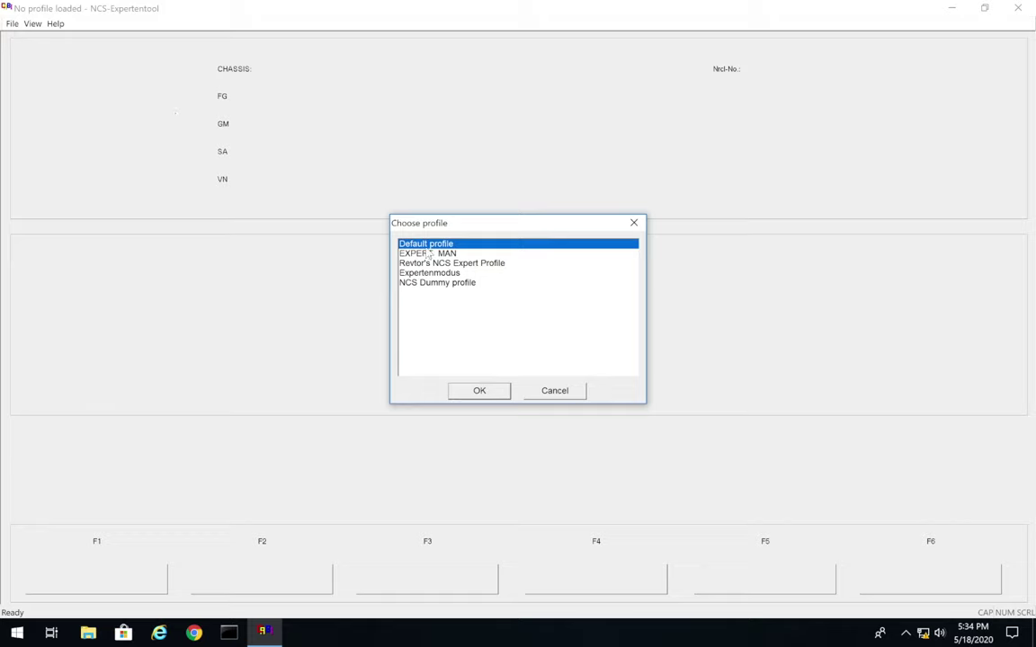
click(462, 264)
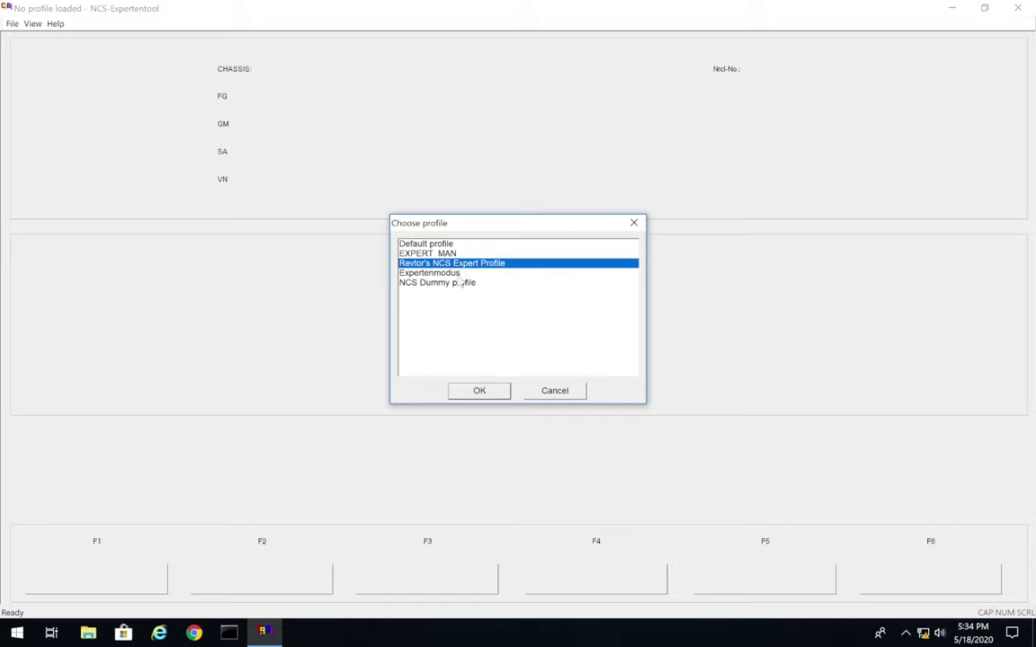
click(479, 392)
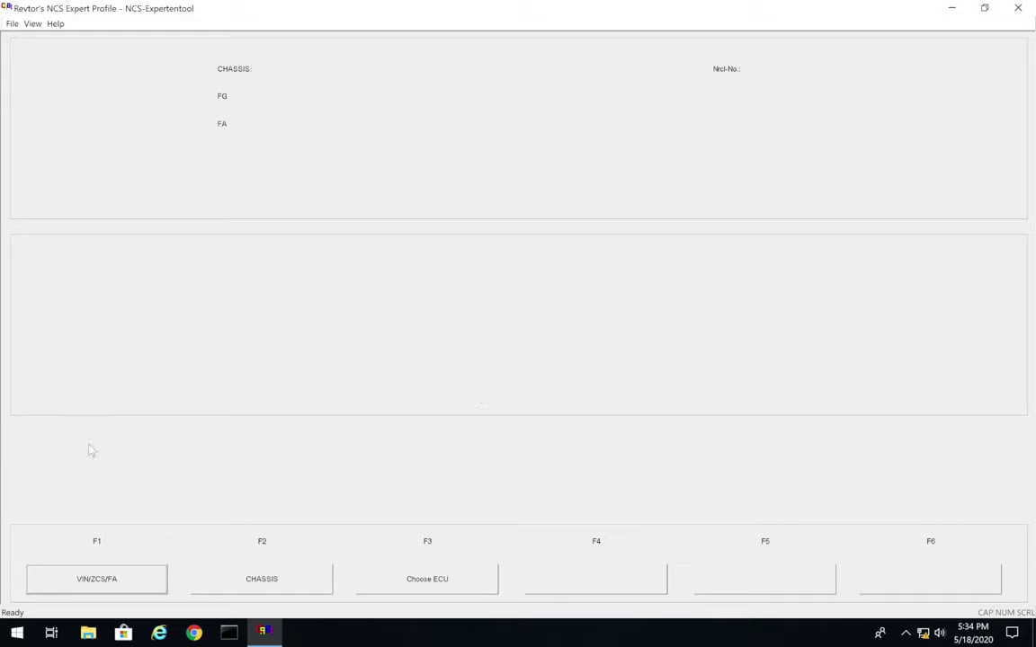
- Read the E46 chassis number and vehicle order from AKMB, go back, and minimise NCS Expert
click(104, 583)
click(425, 585)
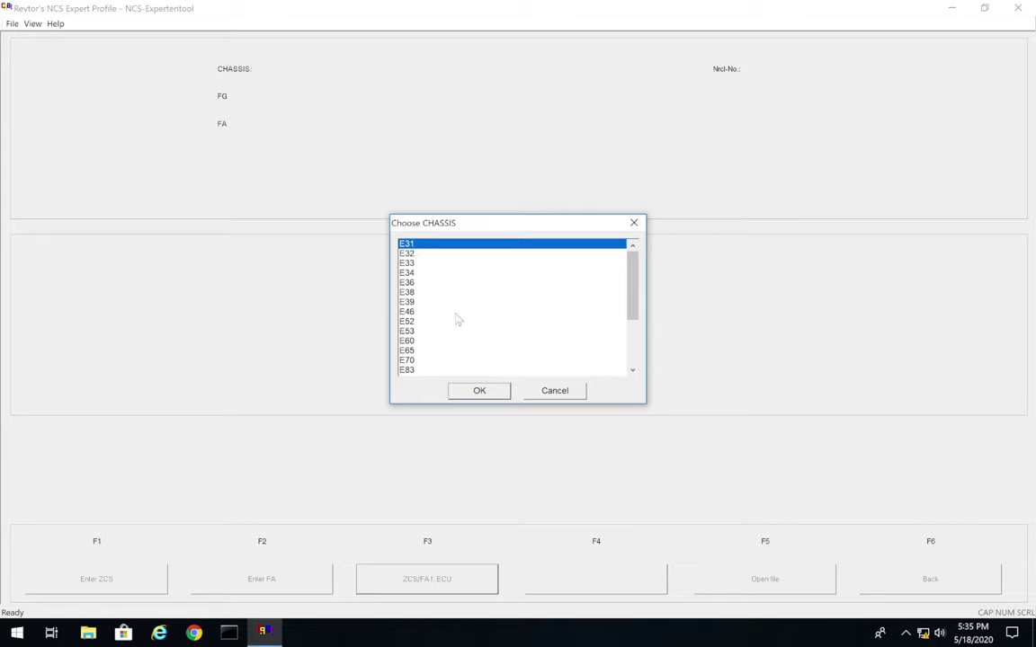
click(409, 312)
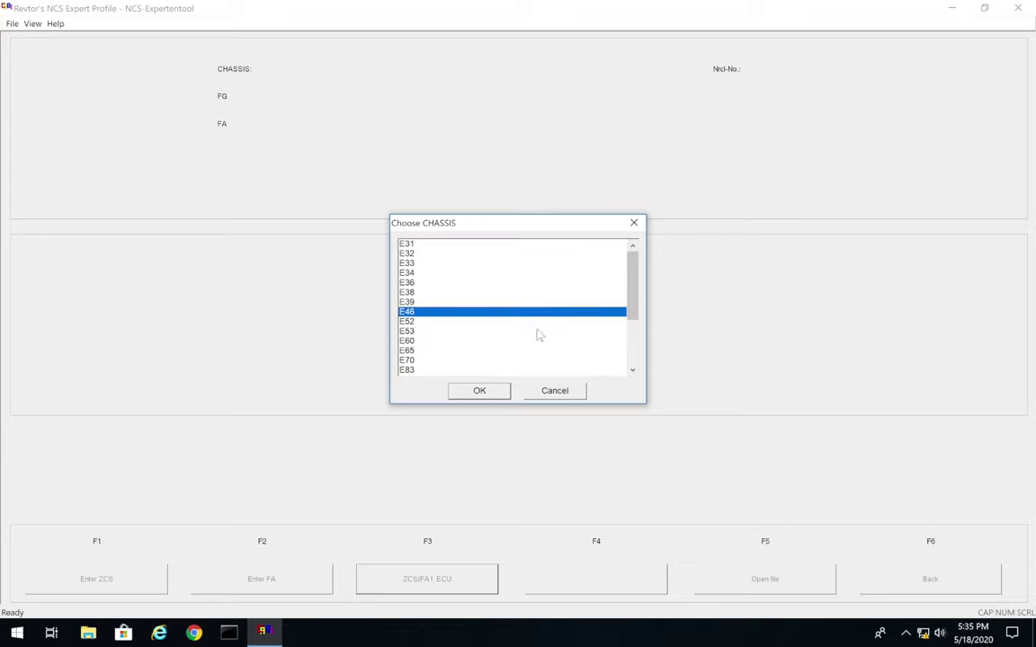
click(483, 390)
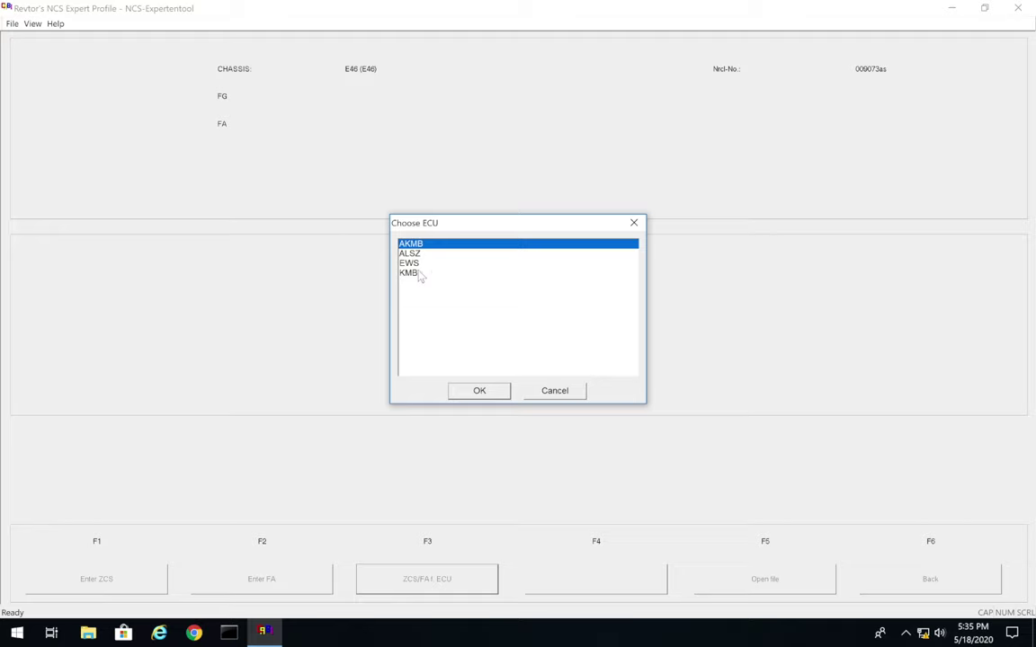
click(480, 392)
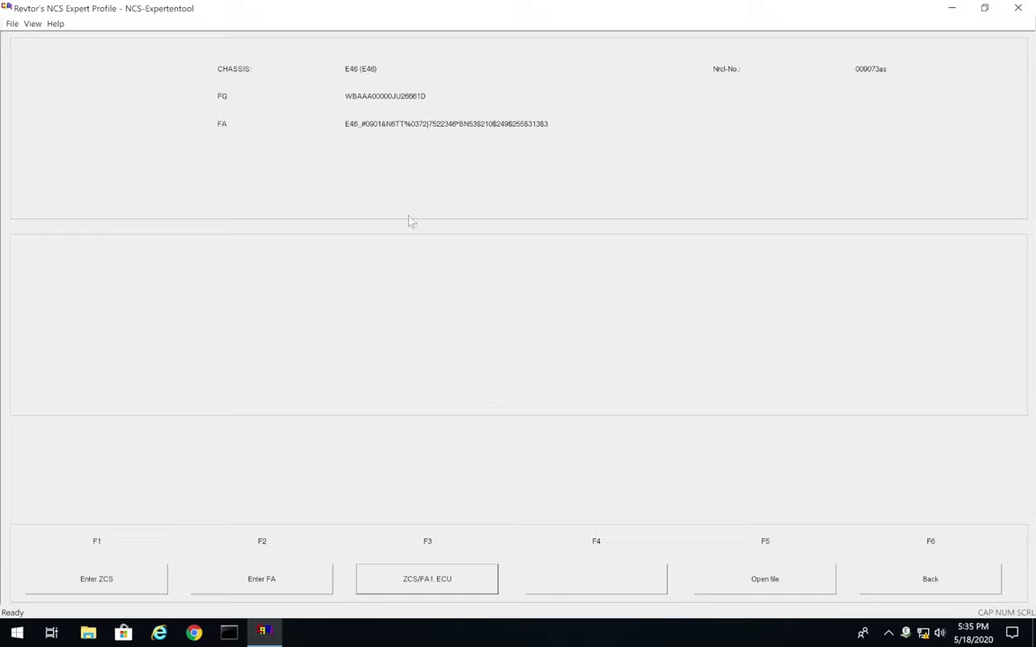
click(929, 583)
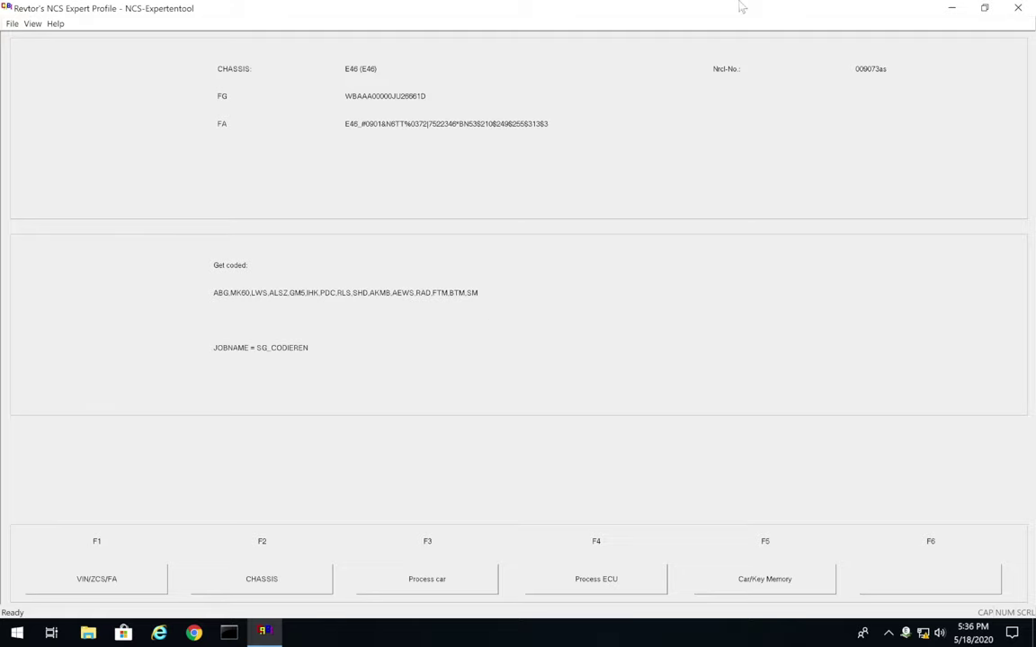
click(952, 7)
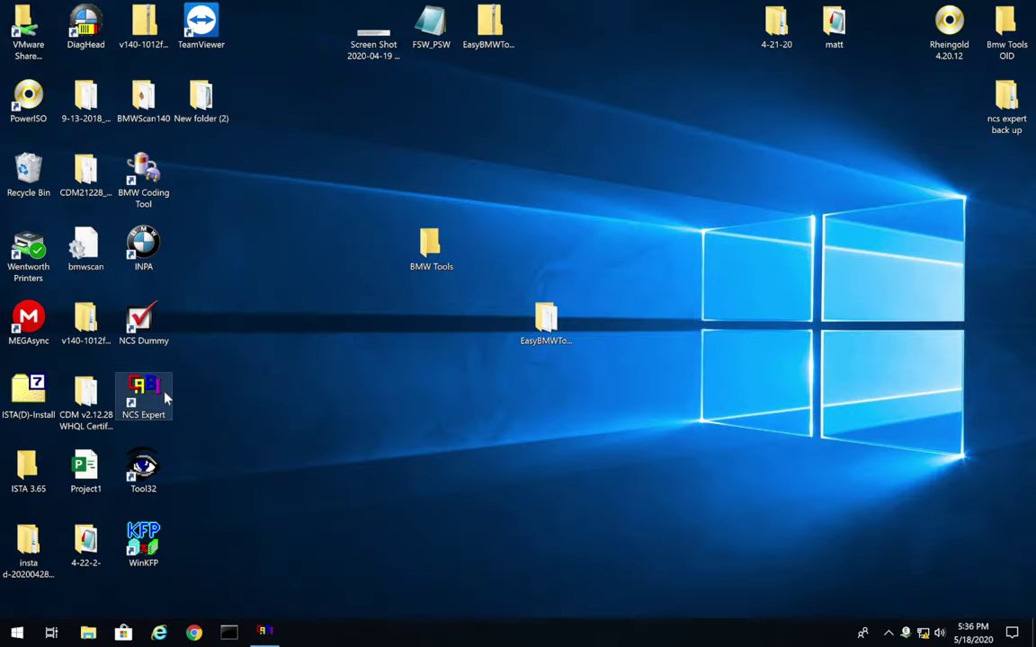
double_click(150, 339)
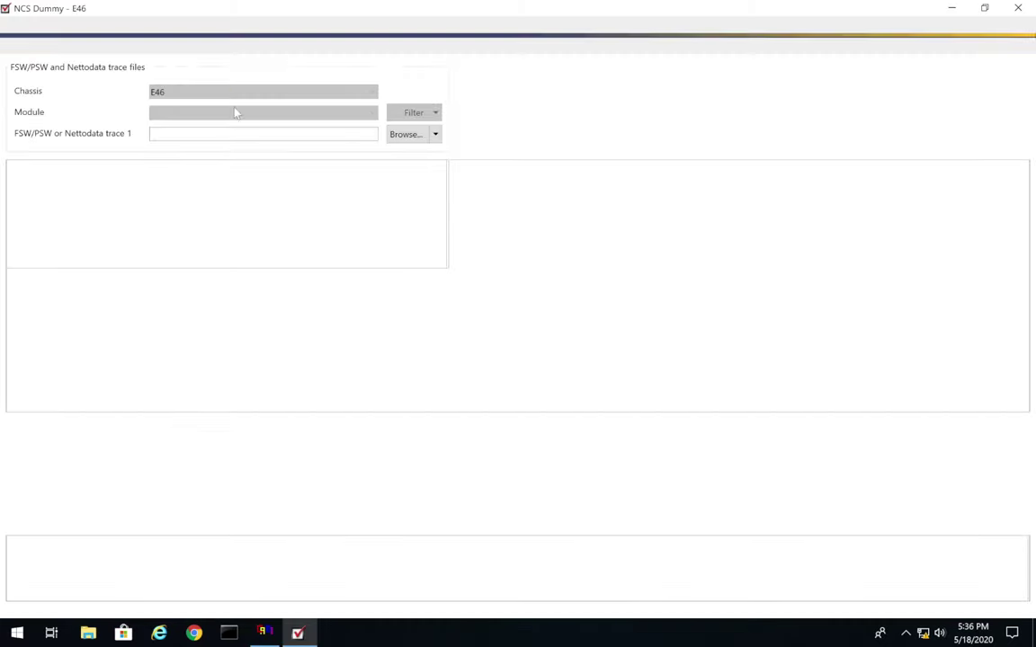
click(170, 112)
click(173, 208)
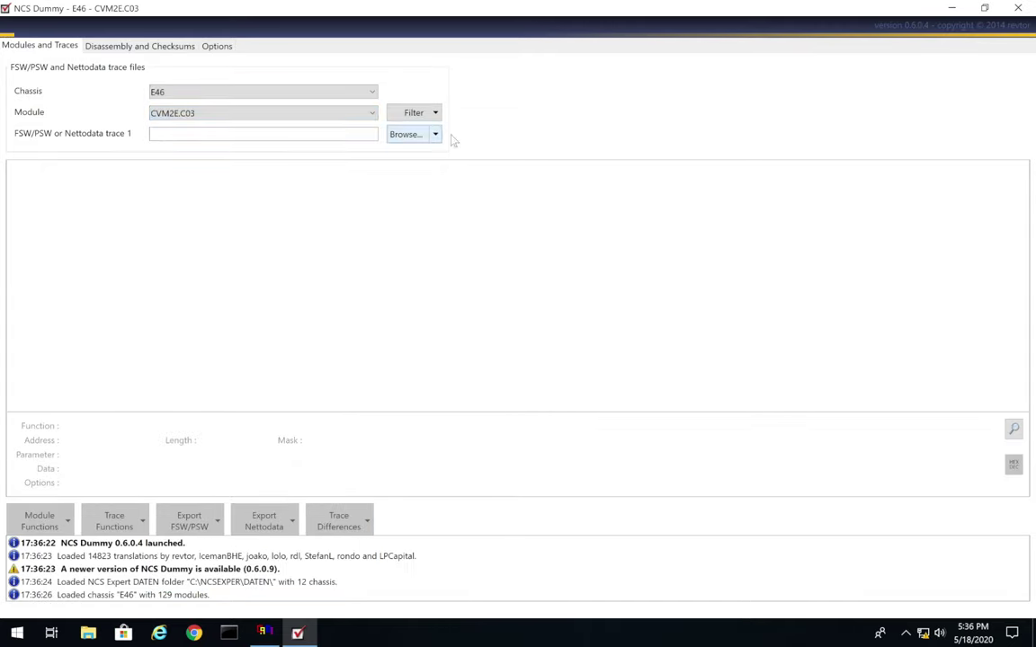
click(406, 135)
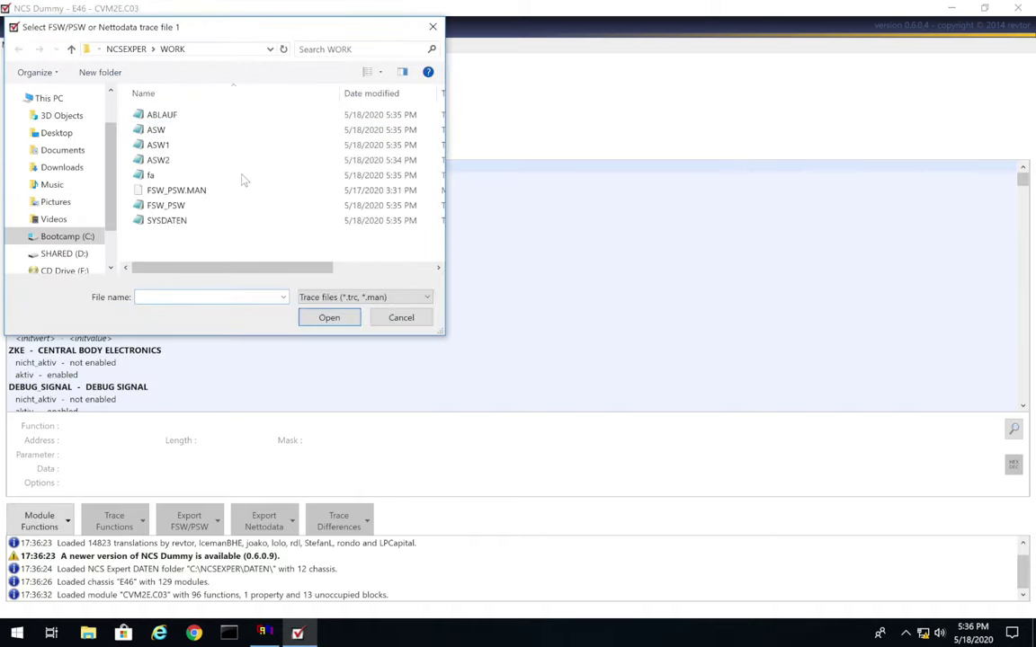
click(222, 208)
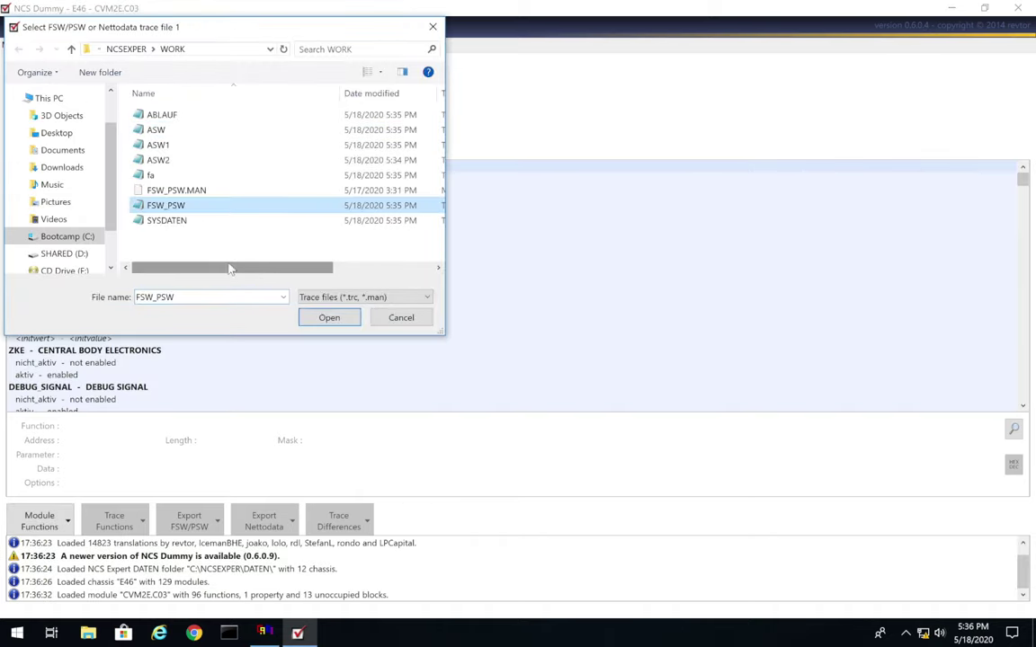
drag(226, 271, 266, 270)
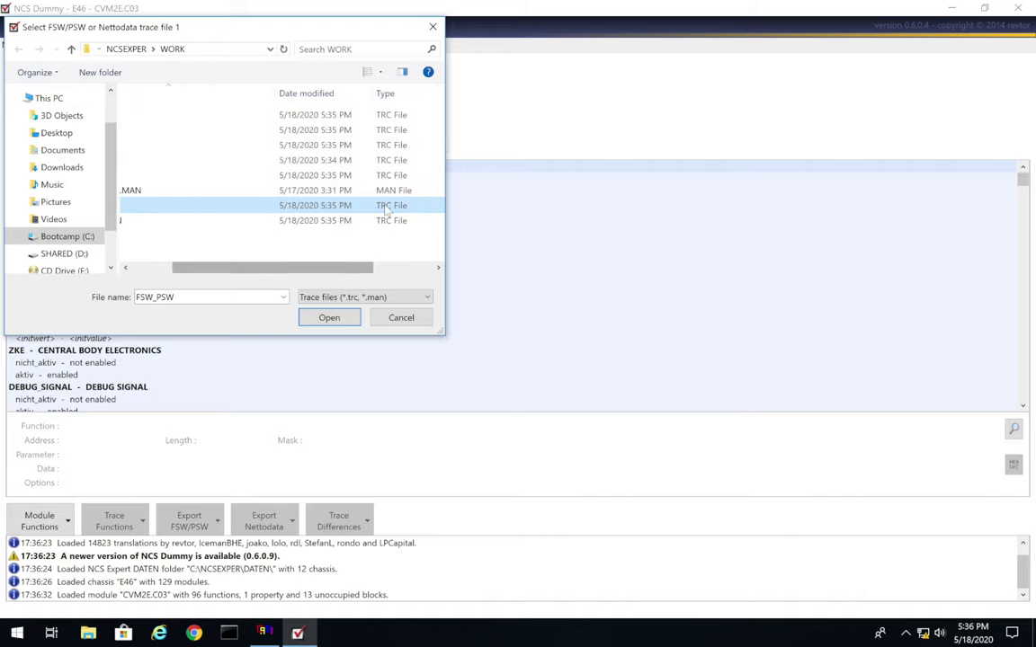
scroll(269, 243, left, 3)
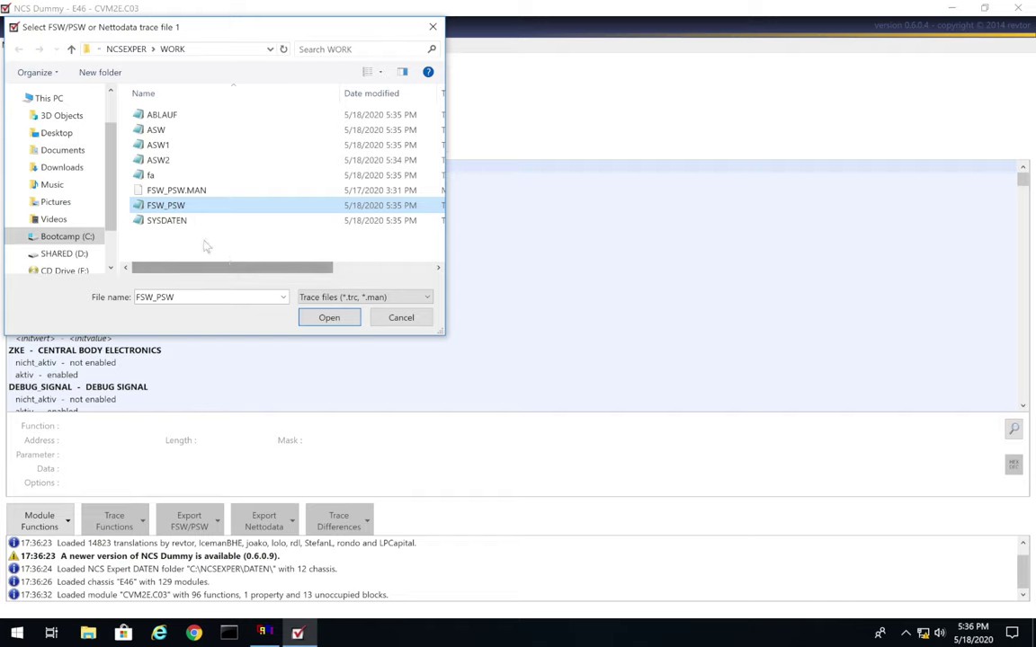
click(308, 320)
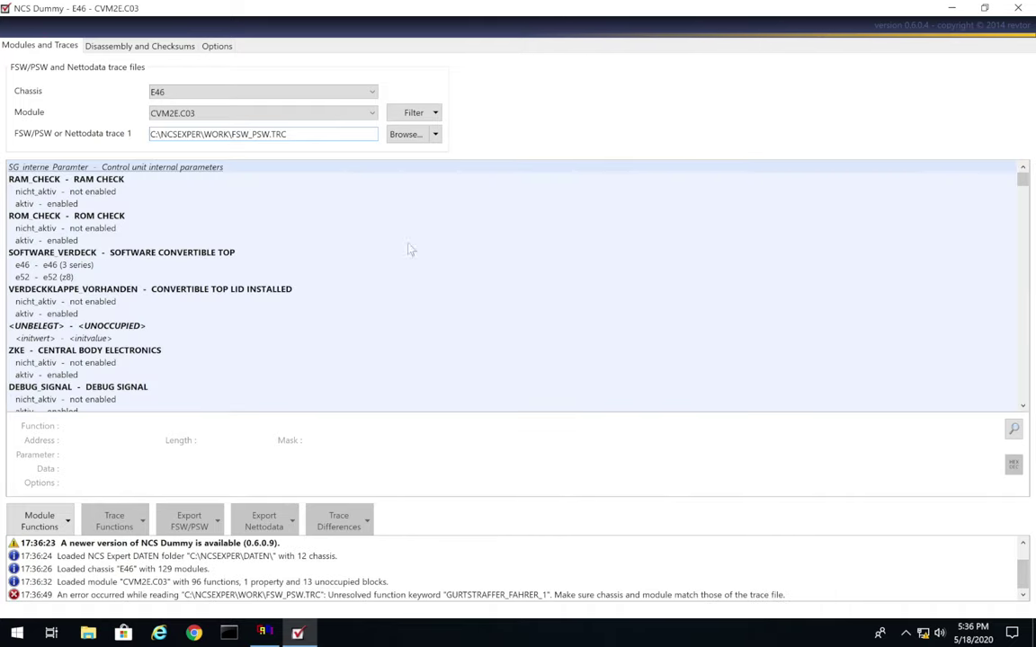
click(1022, 9)
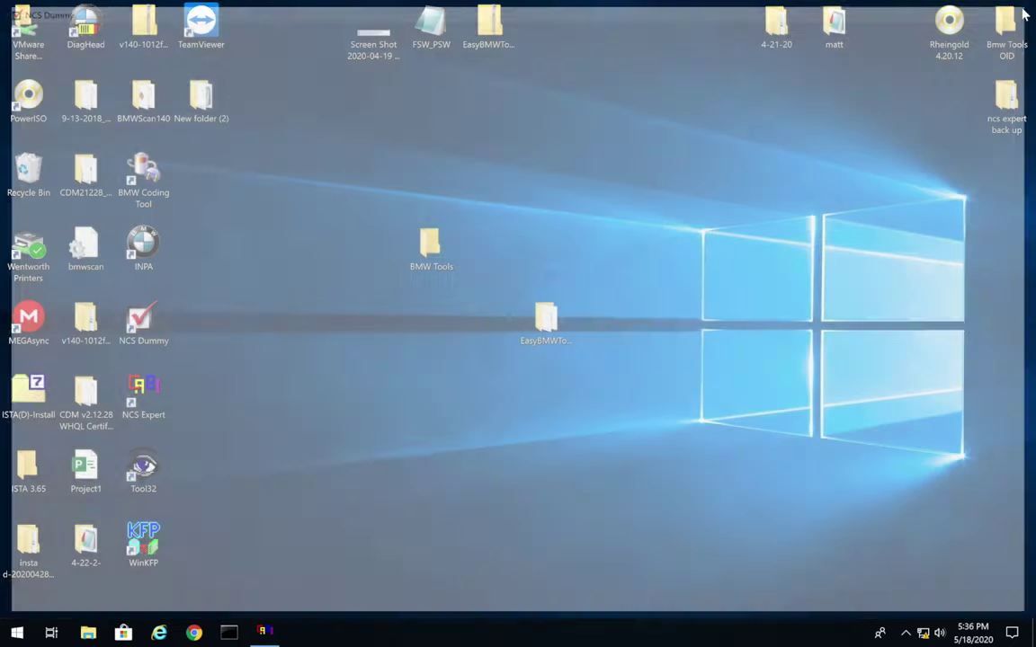
click(239, 570)
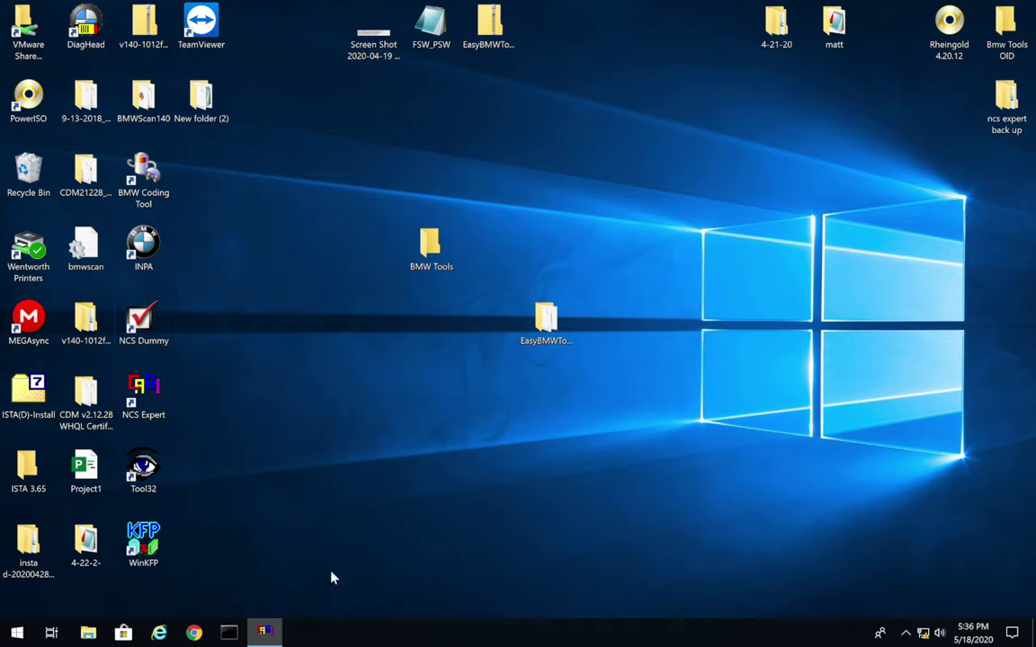